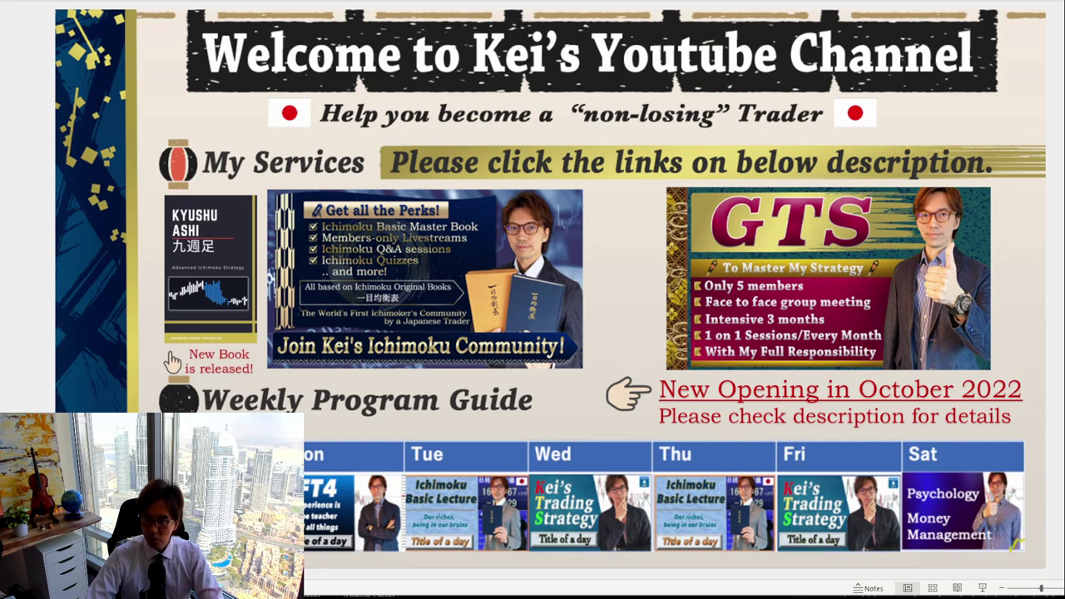
- Switch to the TradingView GBPUSD 5-minute chart and place a horizontal line at 1.26602
key(alt+Tab)
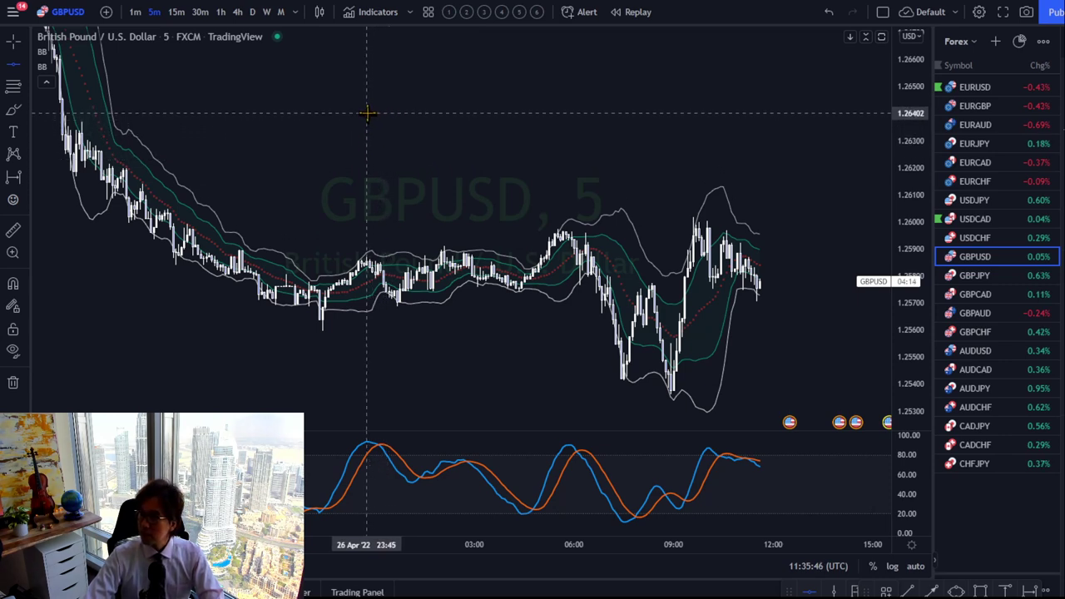
click(361, 58)
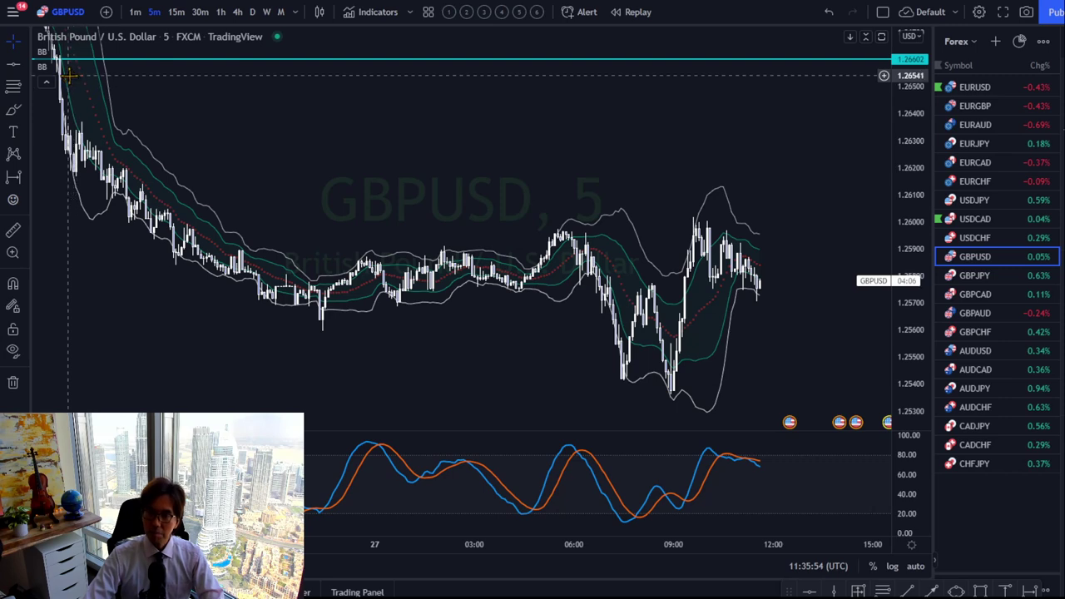
drag(151, 119, 191, 136)
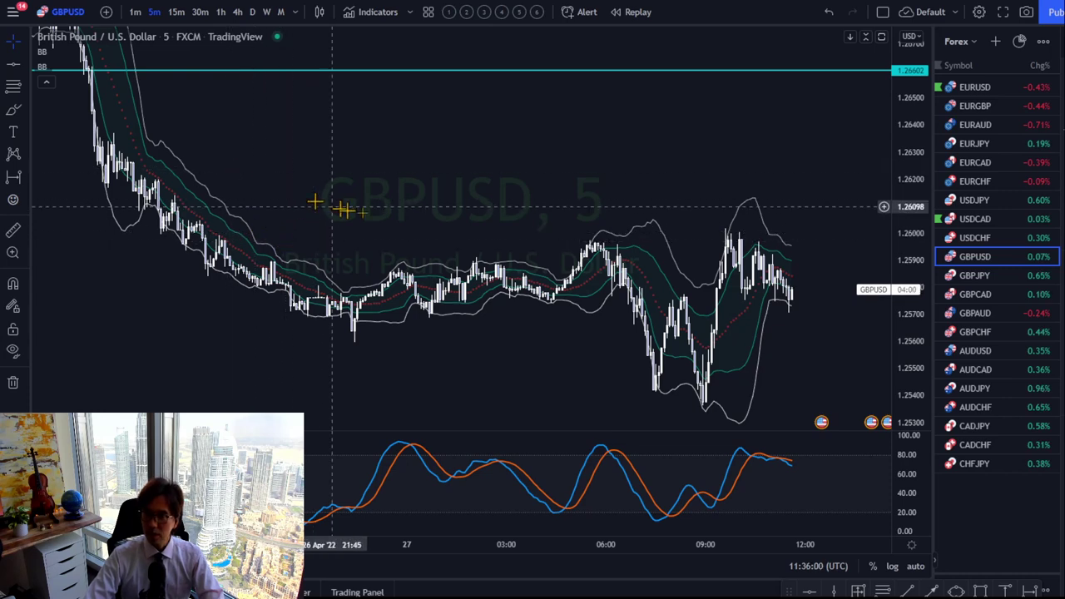
drag(405, 207, 362, 188)
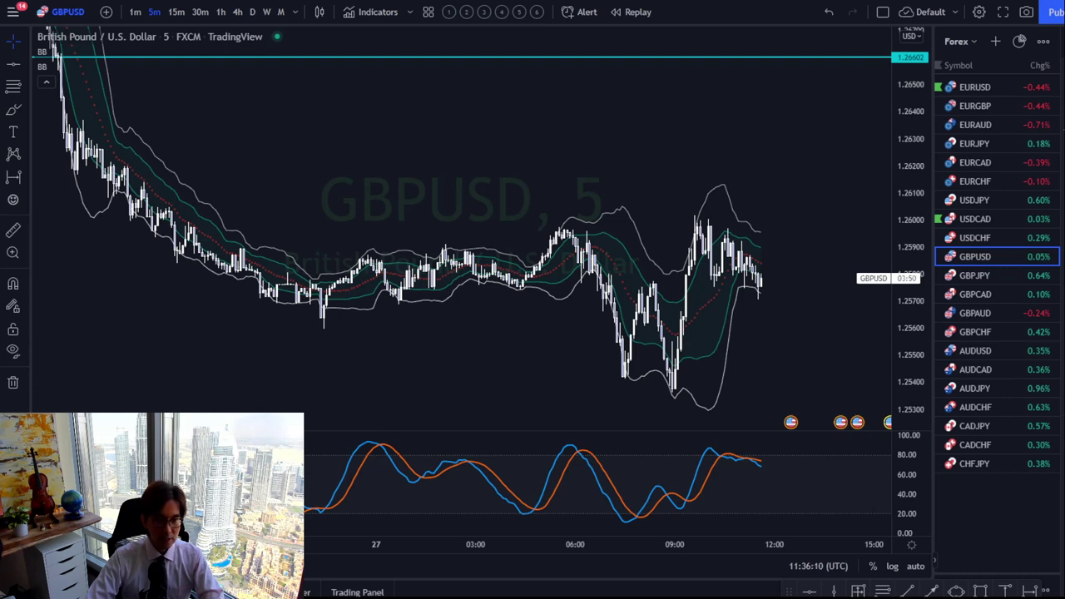
- Bring up the GBPUSD M5 trade screenshot over the chart and enlarge its window until the whole trade is readable
drag(0, 108, 245, 2)
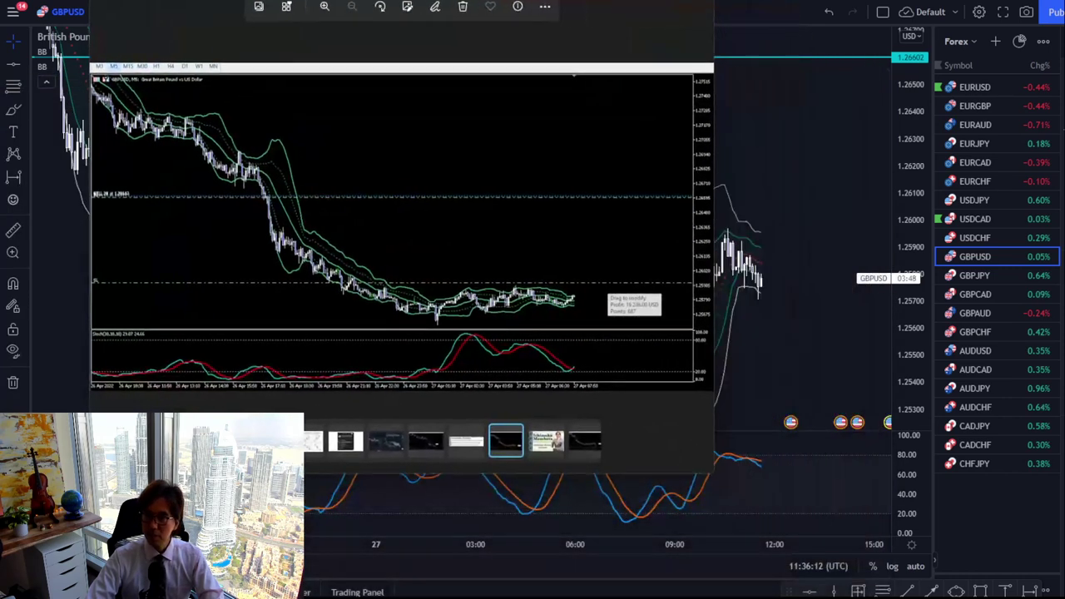
drag(713, 472, 1064, 574)
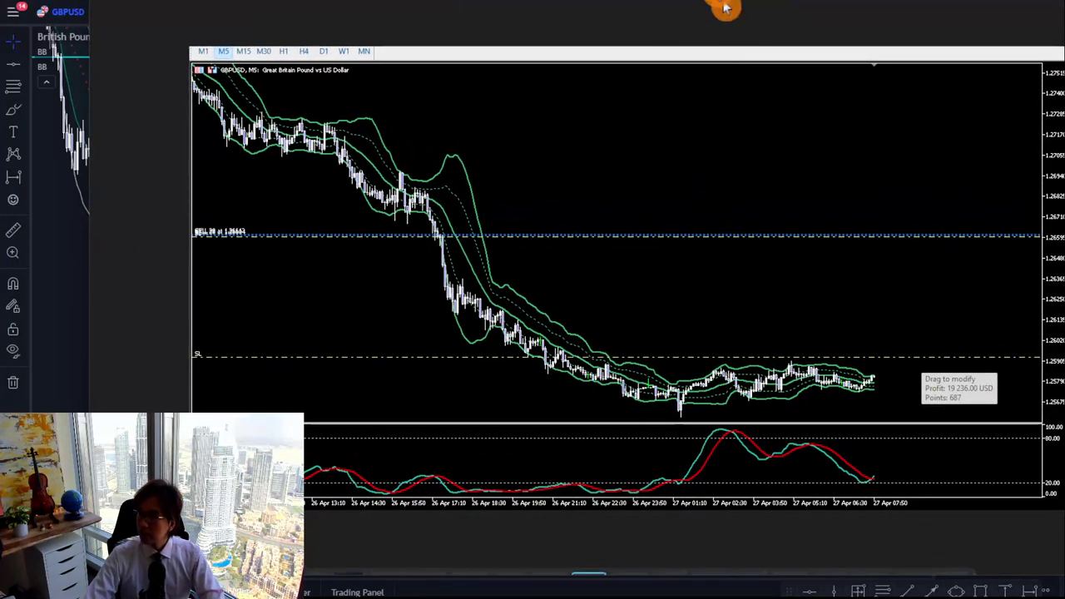
drag(743, 11, 689, 3)
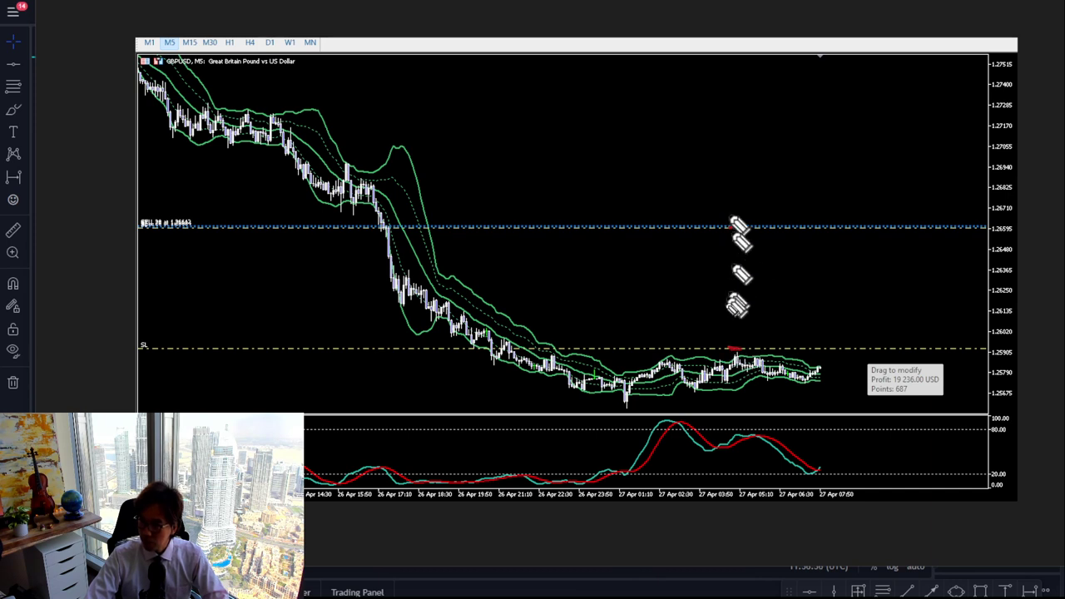
- Handwrite red labels on the screenshot: S at the sell entry, SL at the original and moved stop levels, and EX at the exit
drag(280, 212, 272, 233)
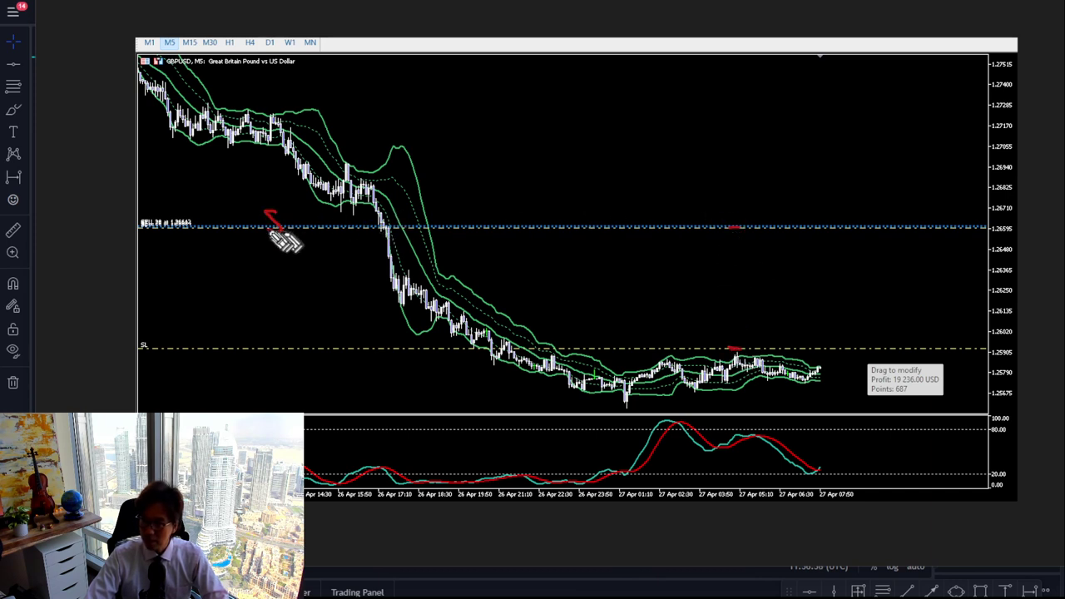
mouse_move(737, 236)
mouse_down()
mouse_move(741, 250)
mouse_move(770, 248)
mouse_move(782, 263)
mouse_up()
mouse_move(749, 347)
mouse_down()
mouse_move(770, 325)
mouse_move(757, 342)
mouse_move(794, 336)
mouse_up()
mouse_move(819, 373)
mouse_down()
mouse_move(848, 343)
mouse_move(857, 358)
mouse_up()
drag(857, 339, 844, 359)
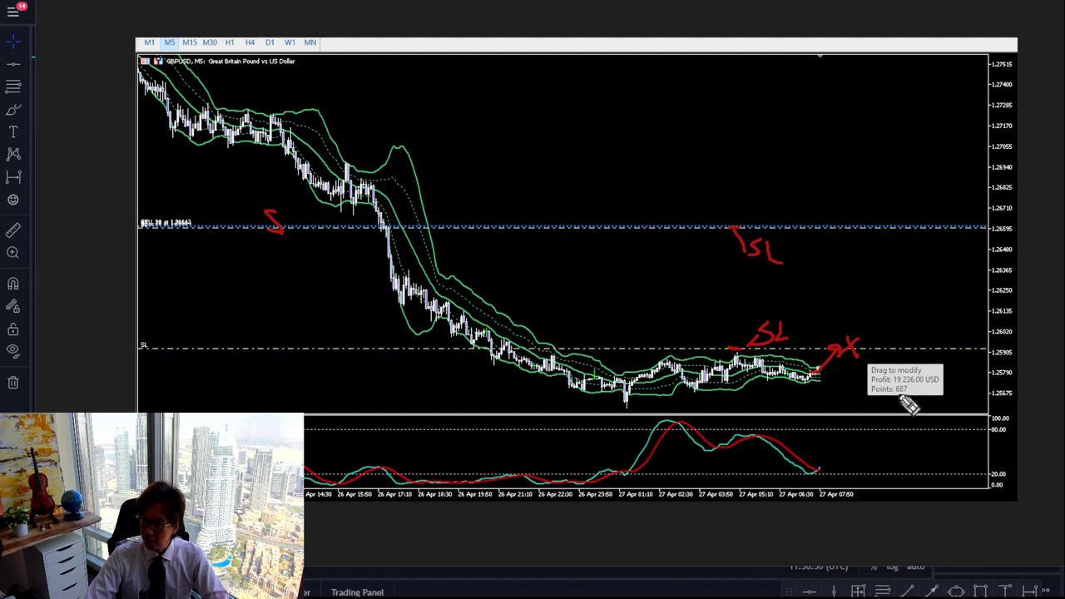
- Underline the Points figure and draw a long red downward arrow above the price, clearing all annotations when finished
drag(889, 396, 904, 400)
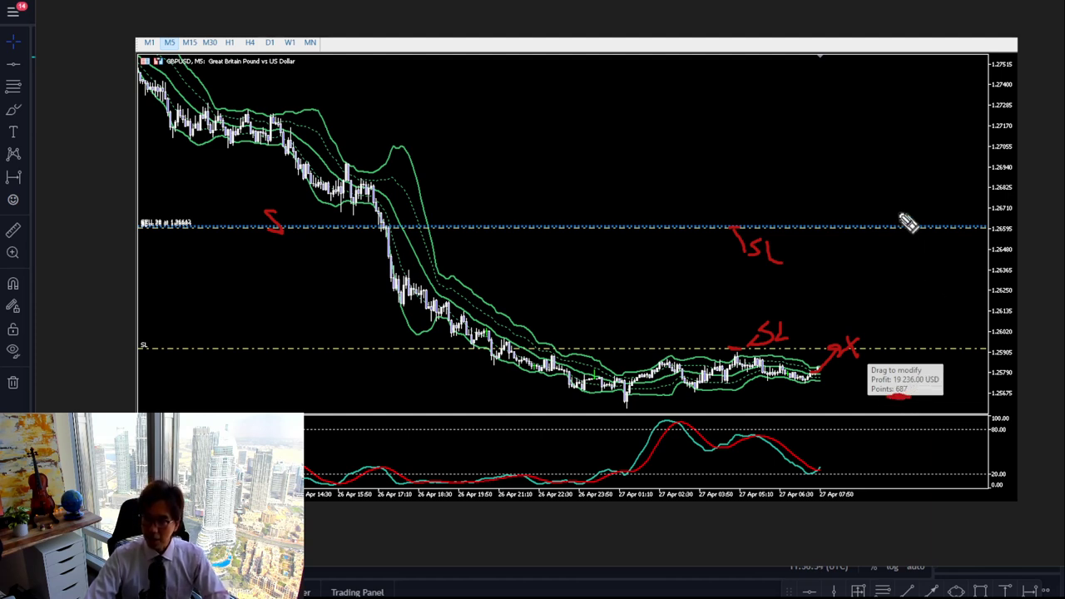
mouse_move(755, 40)
mouse_down()
mouse_move(974, 247)
mouse_move(939, 260)
mouse_up()
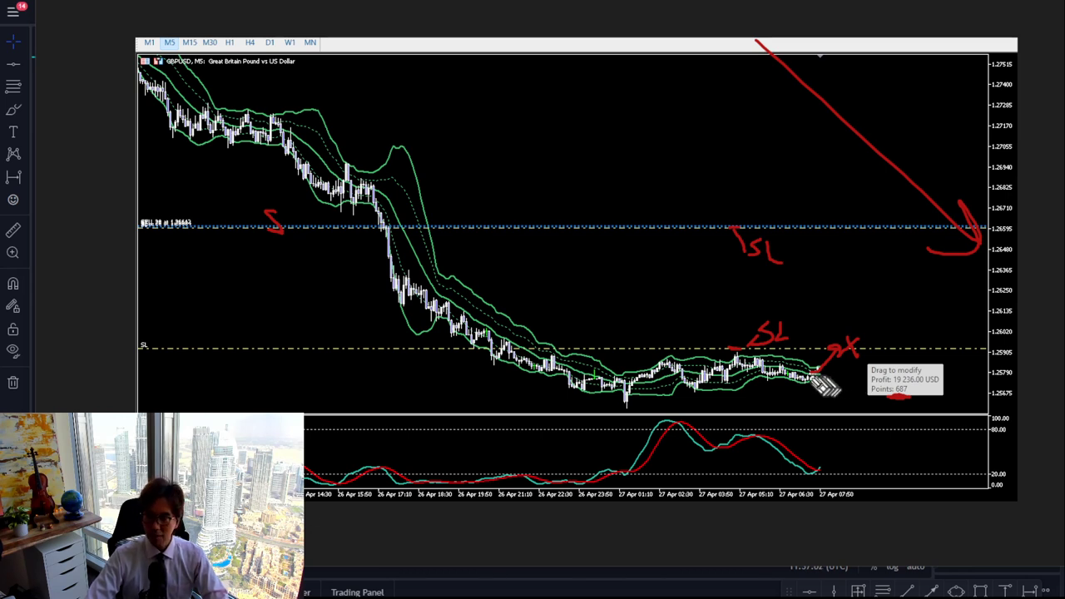
click(846, 336)
click(881, 121)
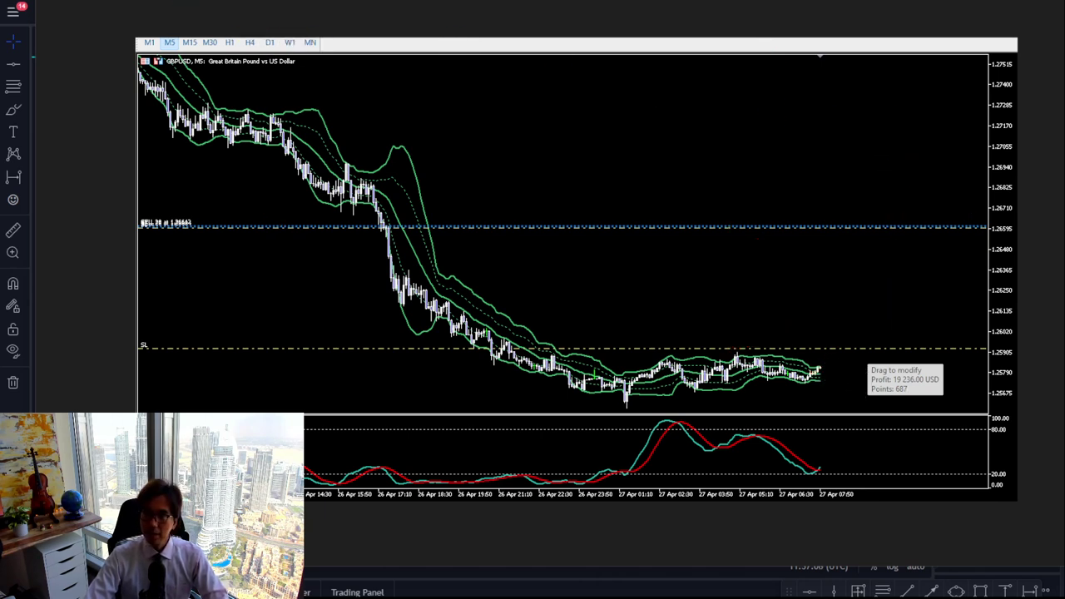
- On the second GBPUSD trade screenshot, mark the stop move from the sell line to the SL line, circle M5 and underline Points, clearing the marks when finished
click(845, 365)
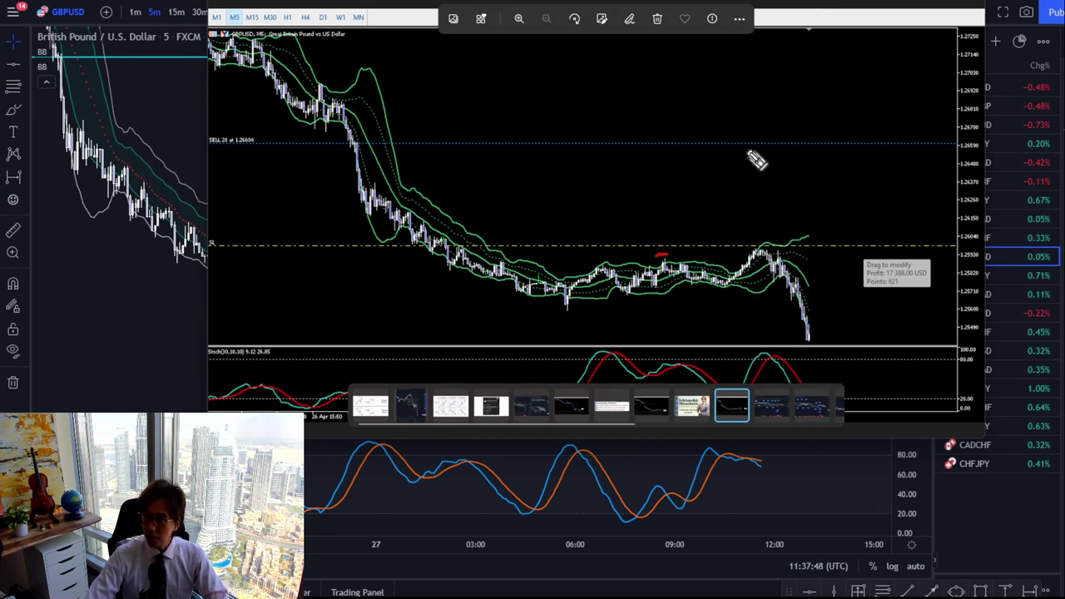
mouse_move(744, 146)
mouse_down()
mouse_move(772, 187)
mouse_move(758, 245)
mouse_up()
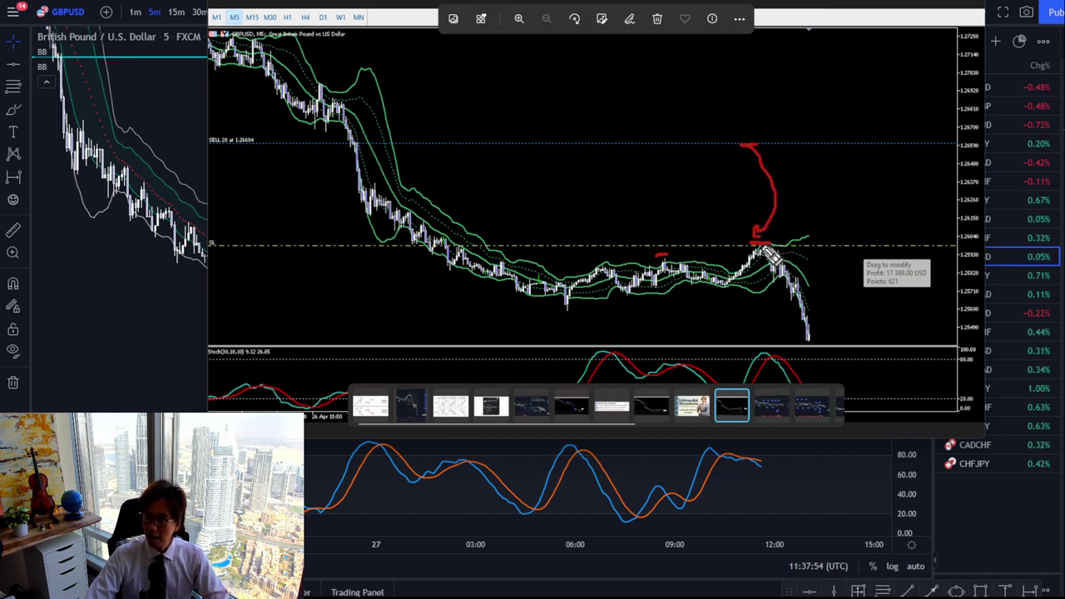
mouse_move(223, 35)
mouse_down()
mouse_move(238, 7)
mouse_move(249, 30)
mouse_up()
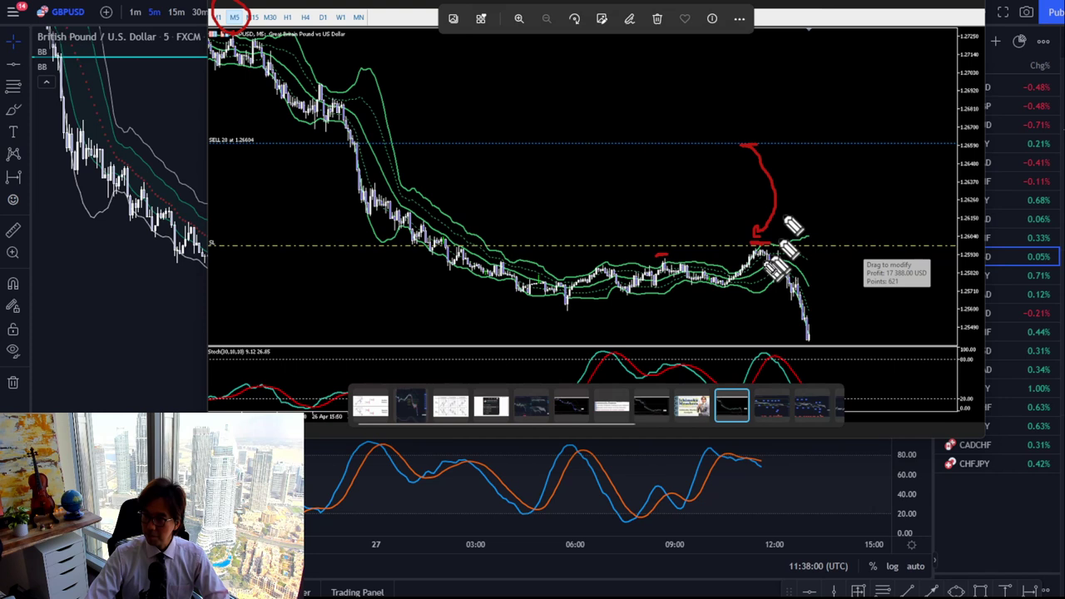
mouse_move(875, 293)
mouse_down()
mouse_move(897, 296)
mouse_move(879, 290)
mouse_up()
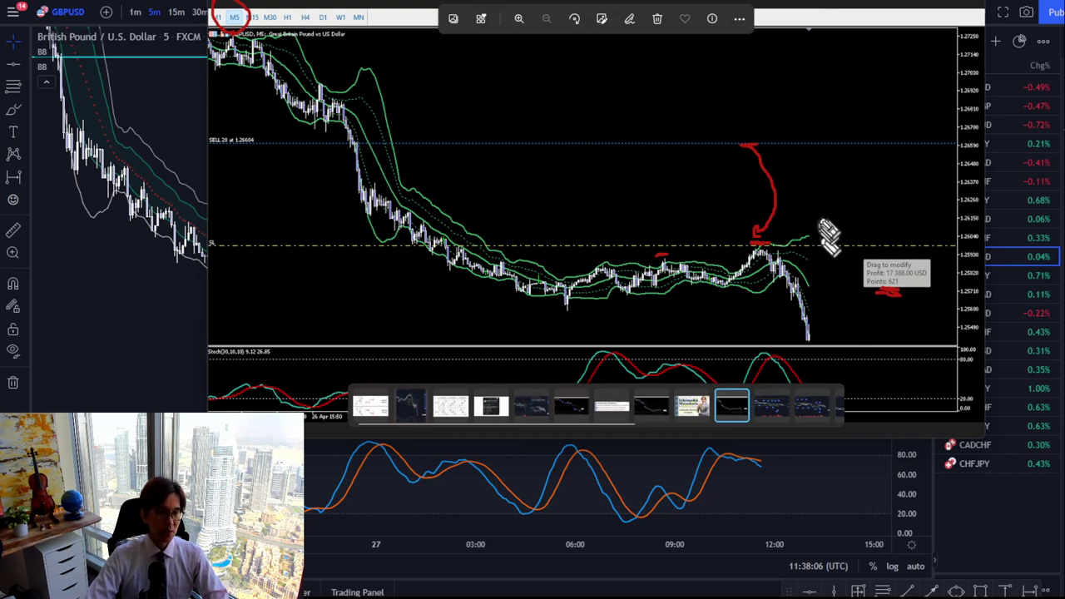
mouse_move(761, 79)
mouse_down()
mouse_move(939, 238)
mouse_move(885, 250)
mouse_move(935, 233)
mouse_move(904, 218)
mouse_up()
key(Escape)
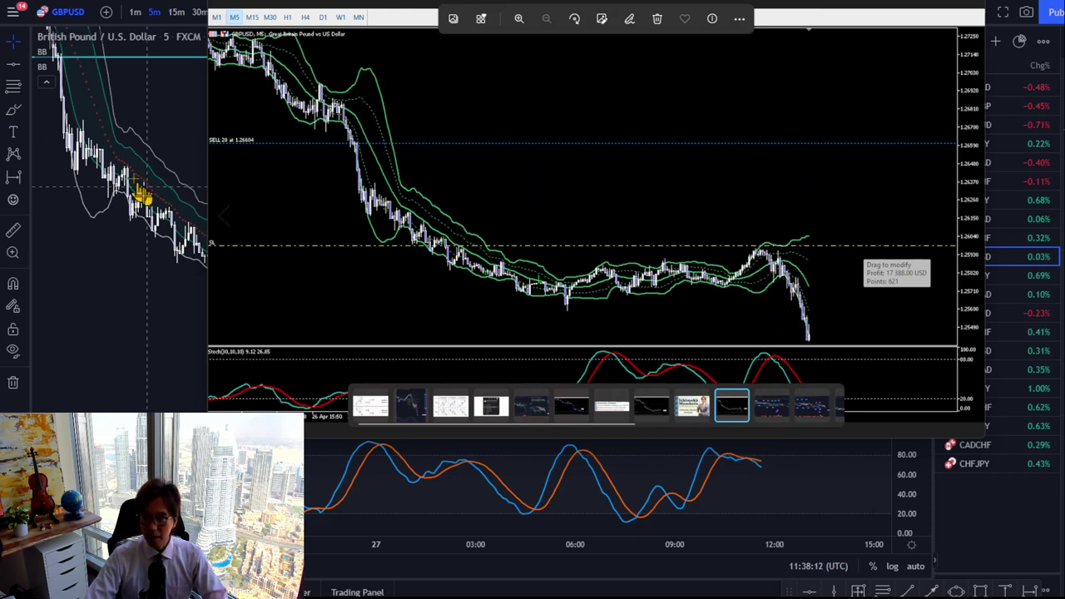
- Return to the live GBPUSD chart and sketch the recent double bottom, its neckline and the breakout upward in red, clearing the sketch when finished
click(104, 166)
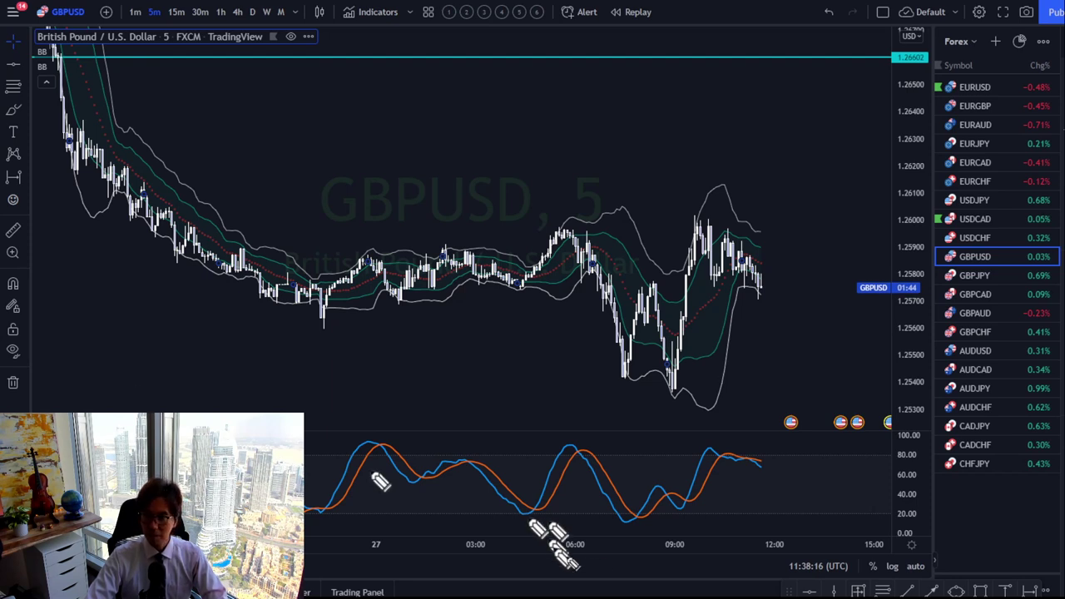
drag(573, 350, 707, 407)
drag(632, 278, 699, 289)
drag(683, 292, 699, 223)
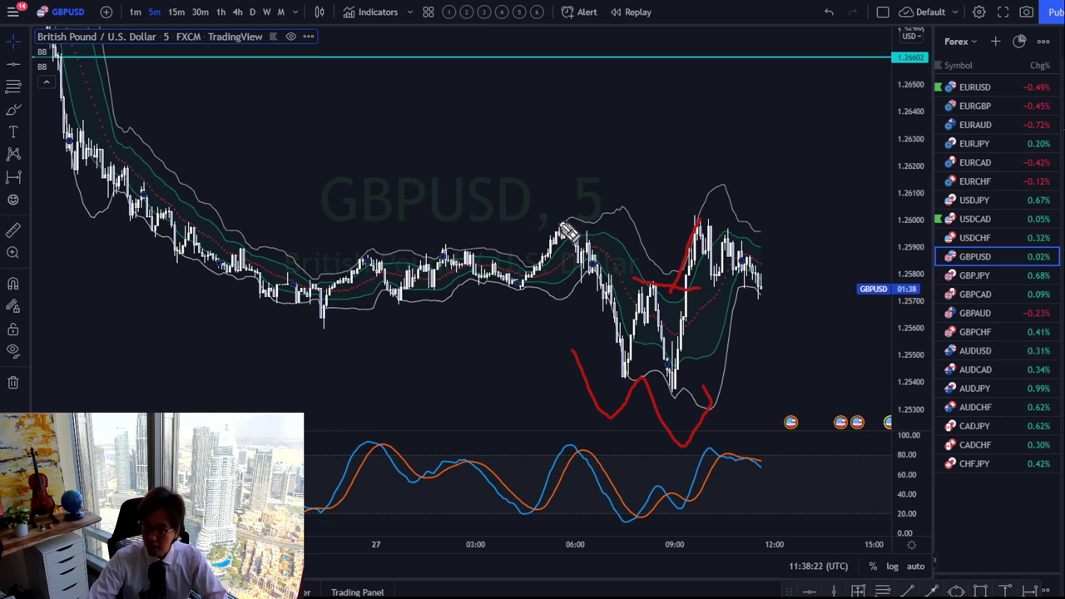
key(Escape)
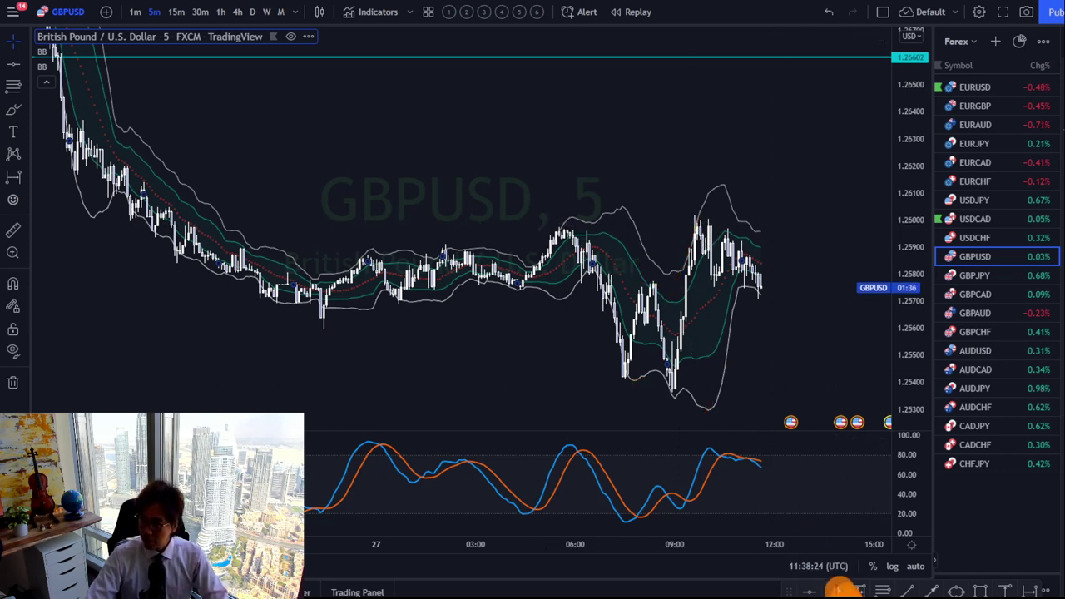
- Place horizontal lines on the GBPUSD chart at 1.25987 and 1.25920 to mark the two stop-loss levels
click(568, 223)
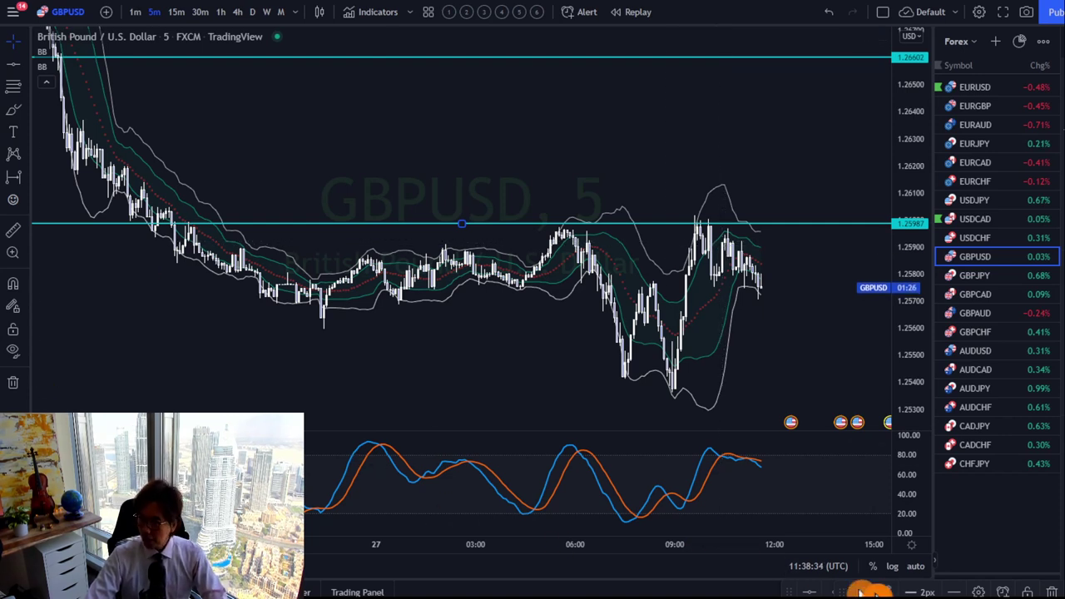
click(810, 592)
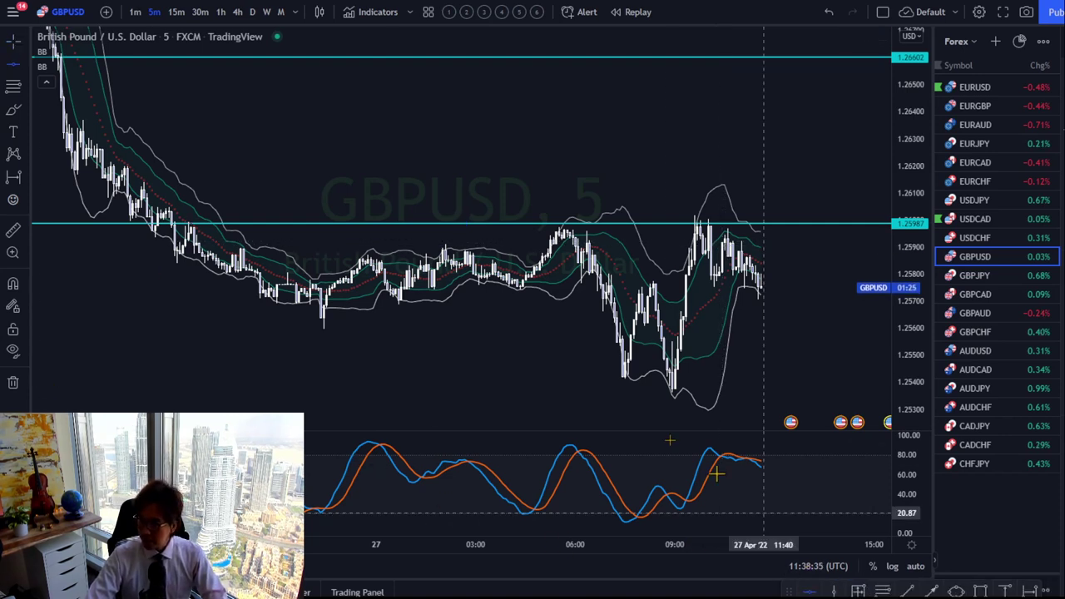
click(454, 242)
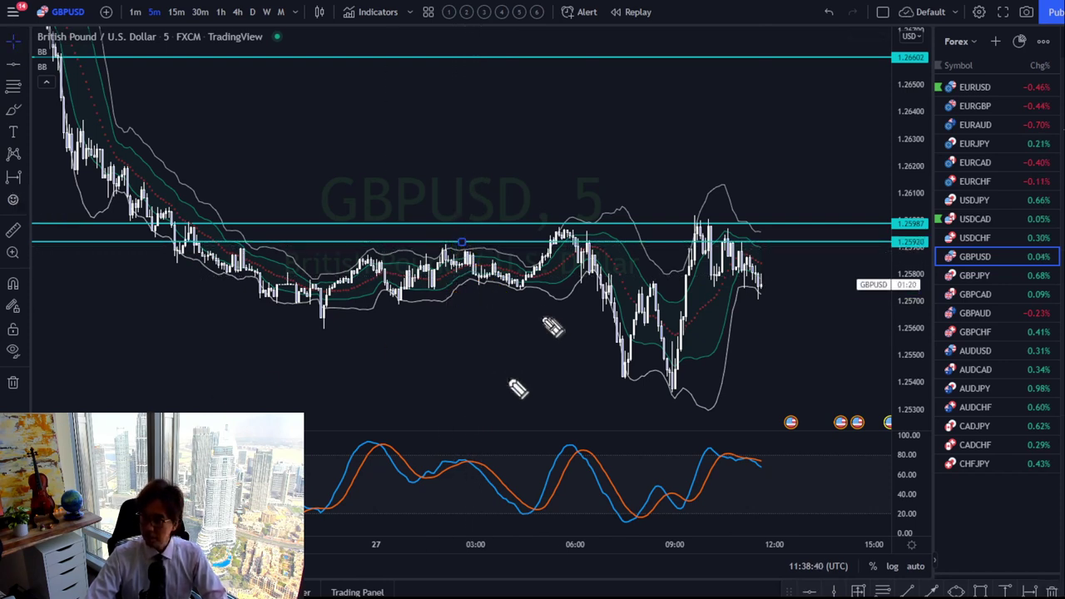
- Annotate the two stop-loss lines with red arrows, labelling the upper line 62 and the lower line 68
drag(623, 174, 657, 221)
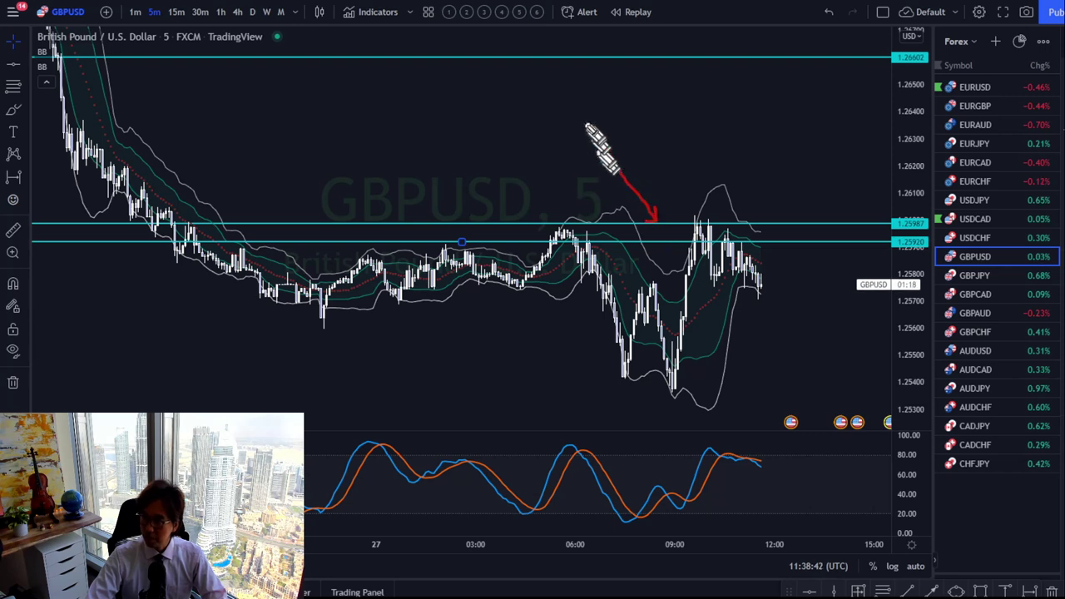
mouse_move(580, 103)
mouse_down()
mouse_move(569, 117)
mouse_move(606, 142)
mouse_up()
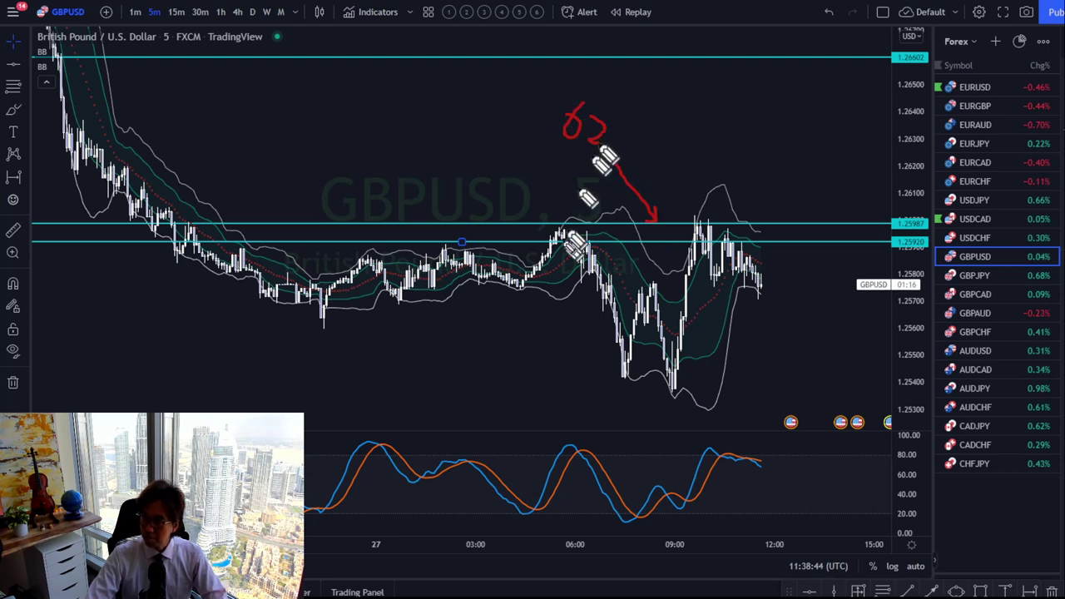
mouse_move(461, 188)
mouse_down()
mouse_move(495, 246)
mouse_move(483, 239)
mouse_up()
drag(430, 164, 458, 171)
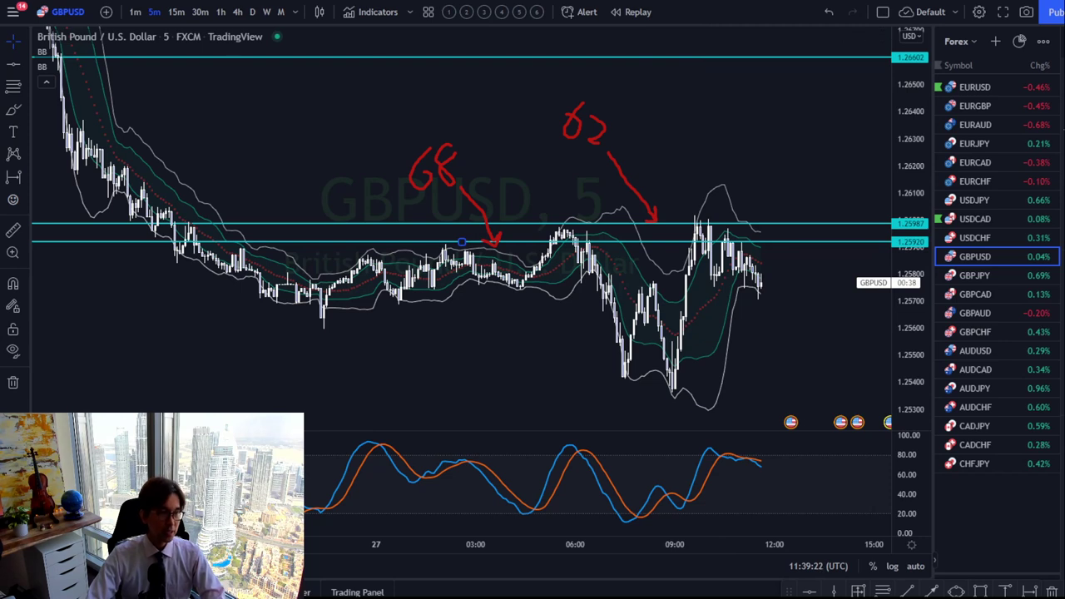
- Sketch a hypothetical further decline from the 1.2575 area, mark its two pullback highs with short red lines, and clear all annotations
mouse_move(649, 285)
mouse_down()
mouse_move(693, 416)
mouse_move(748, 446)
mouse_move(775, 481)
mouse_up()
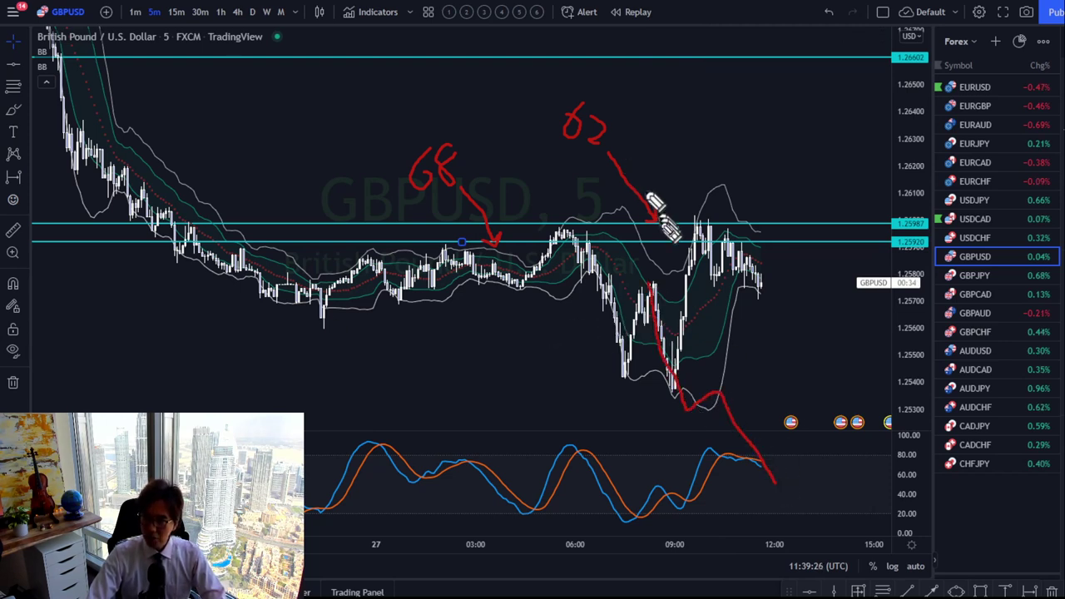
drag(657, 270, 639, 273)
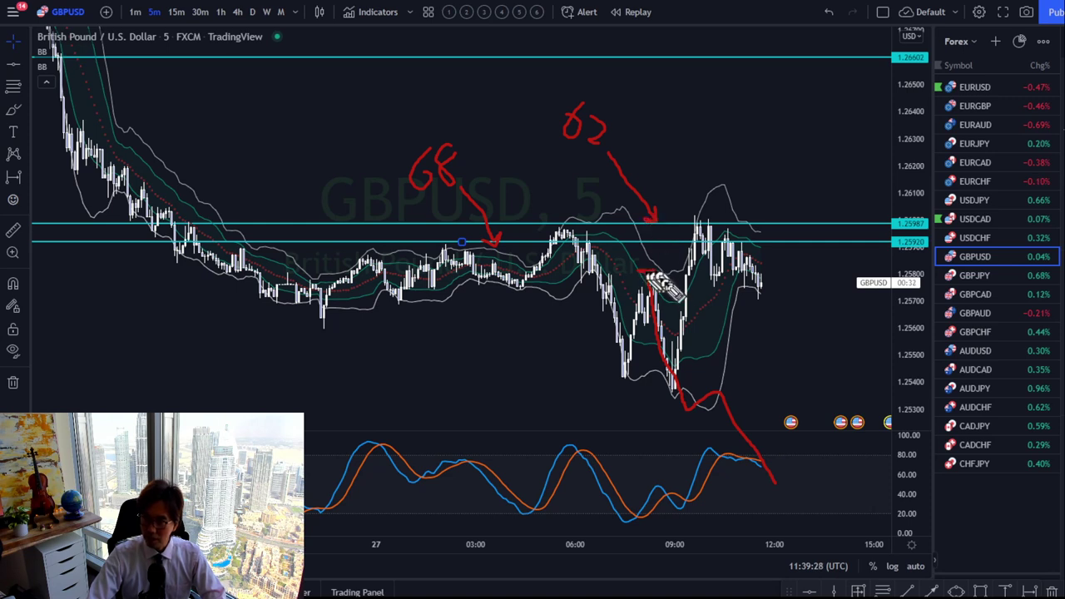
drag(720, 382, 700, 382)
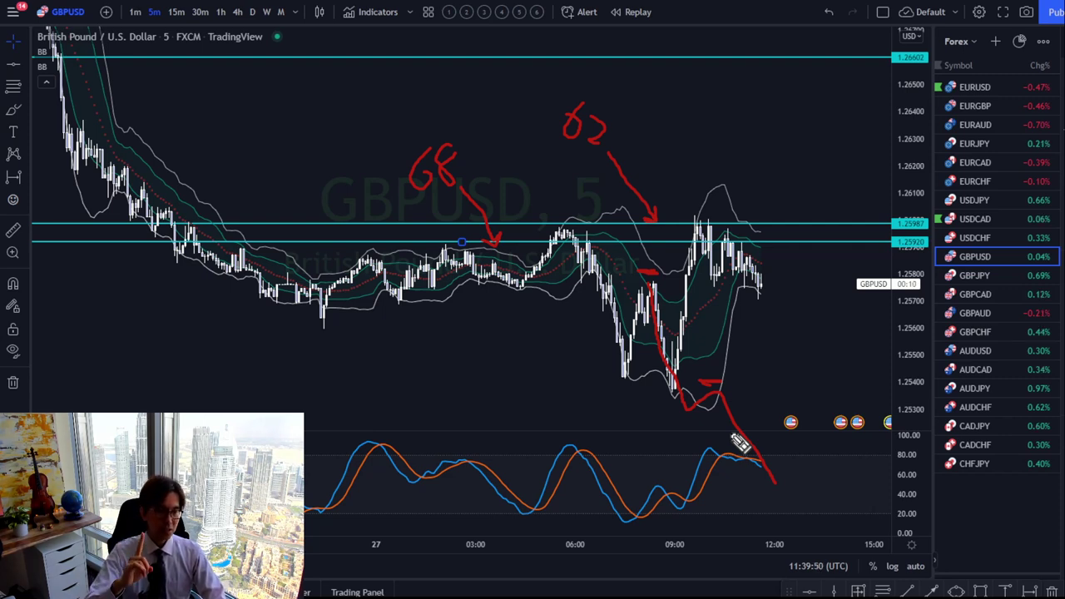
key(Escape)
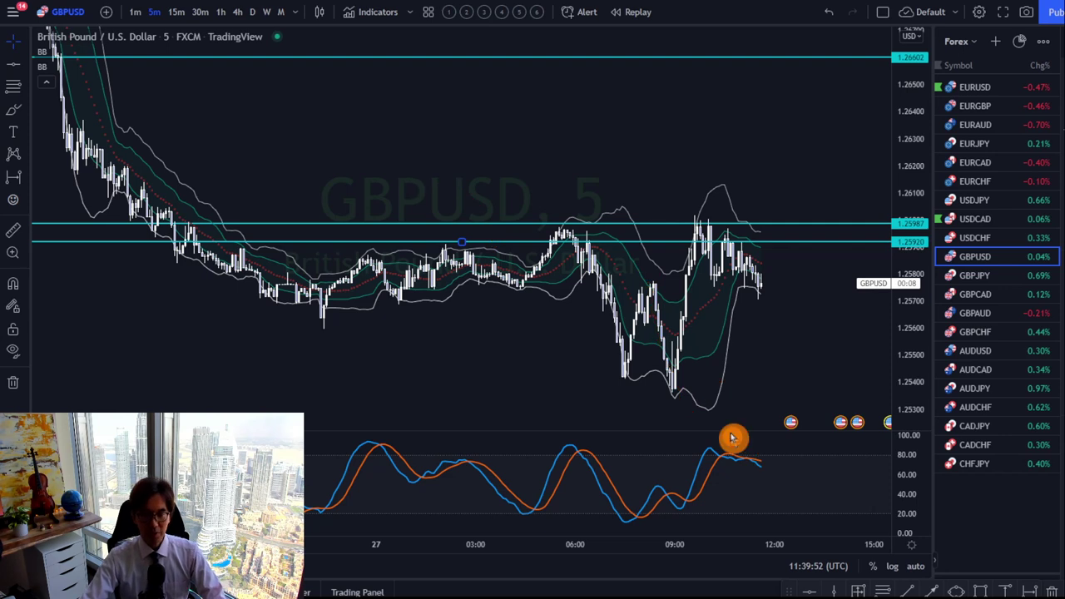